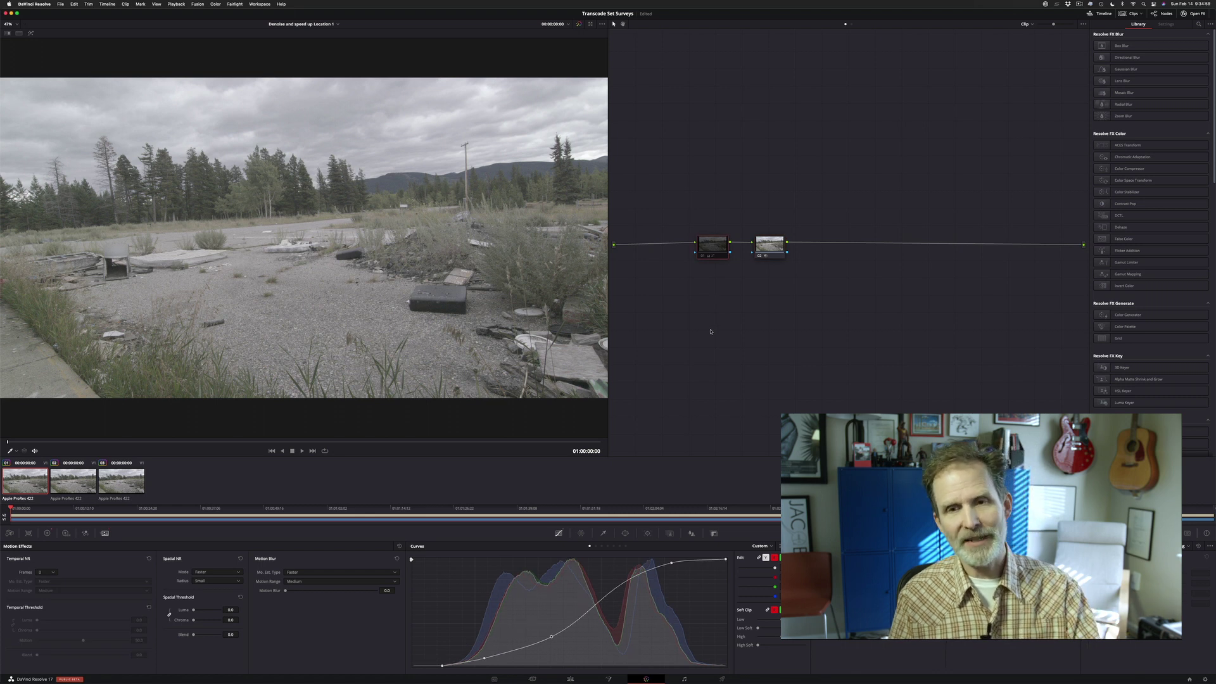
- Select node 02 to inspect its grade settings
left_click(765, 245)
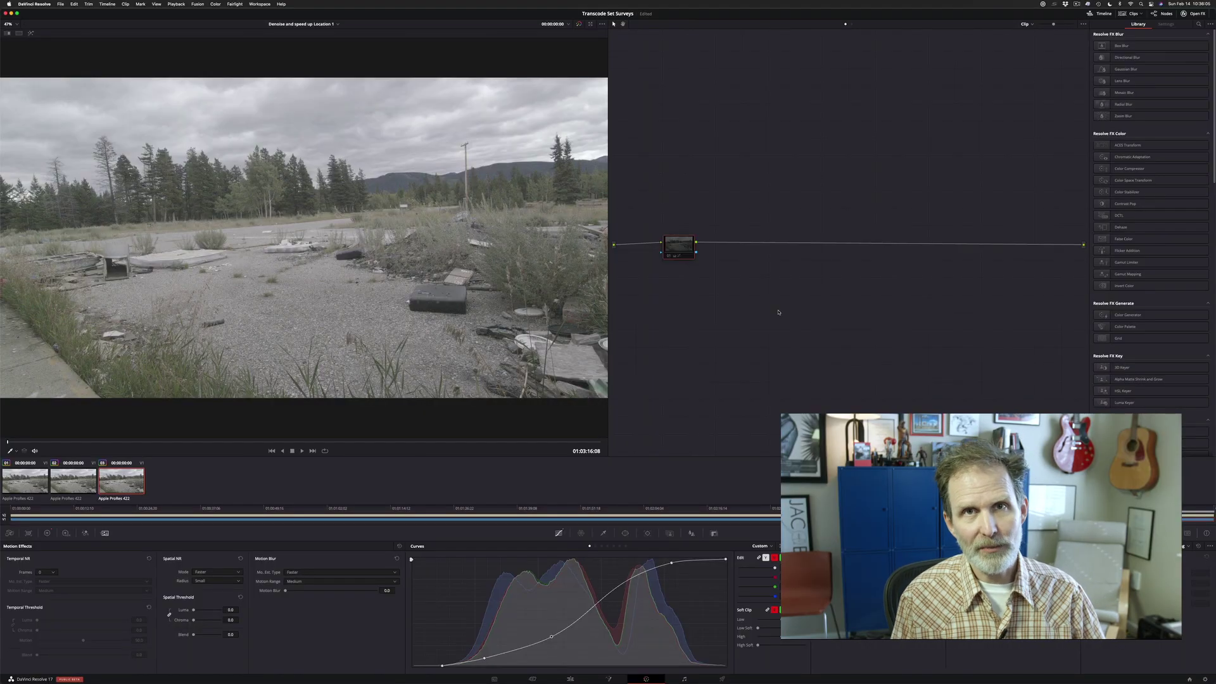
- Lift the S-curve's middle point and slightly raise its lower shadow point for stronger contrast
scroll(816, 327, "up", 5)
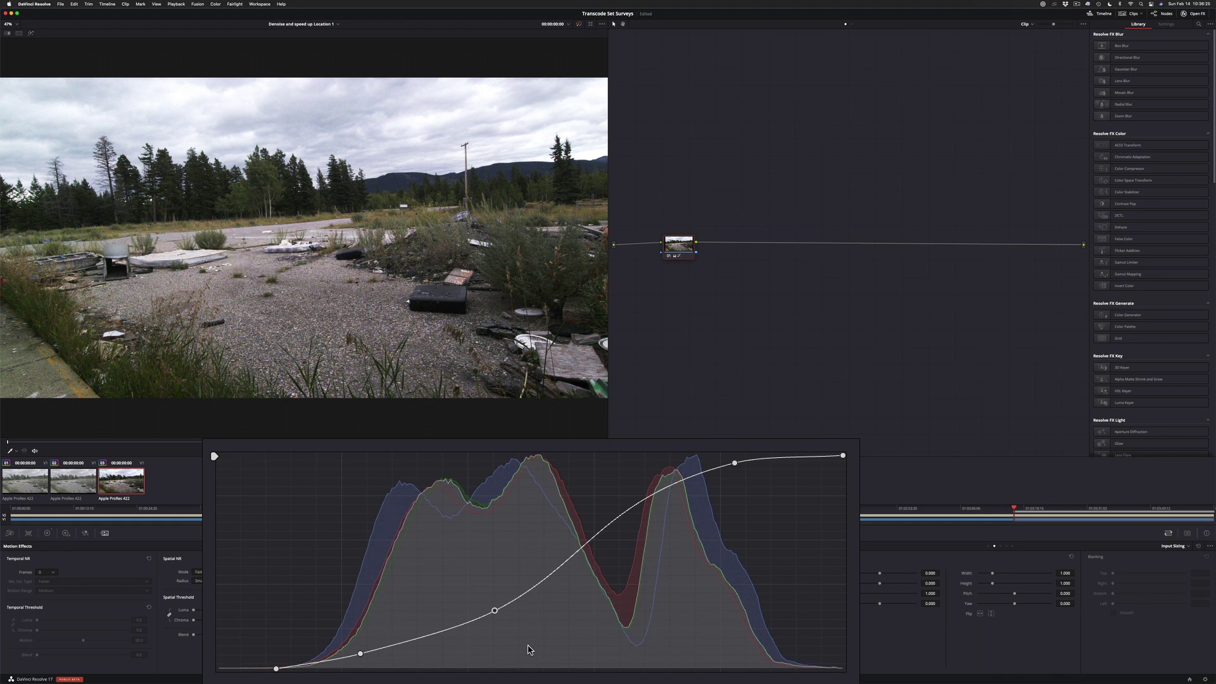
left_click_drag(495, 611, 491, 597)
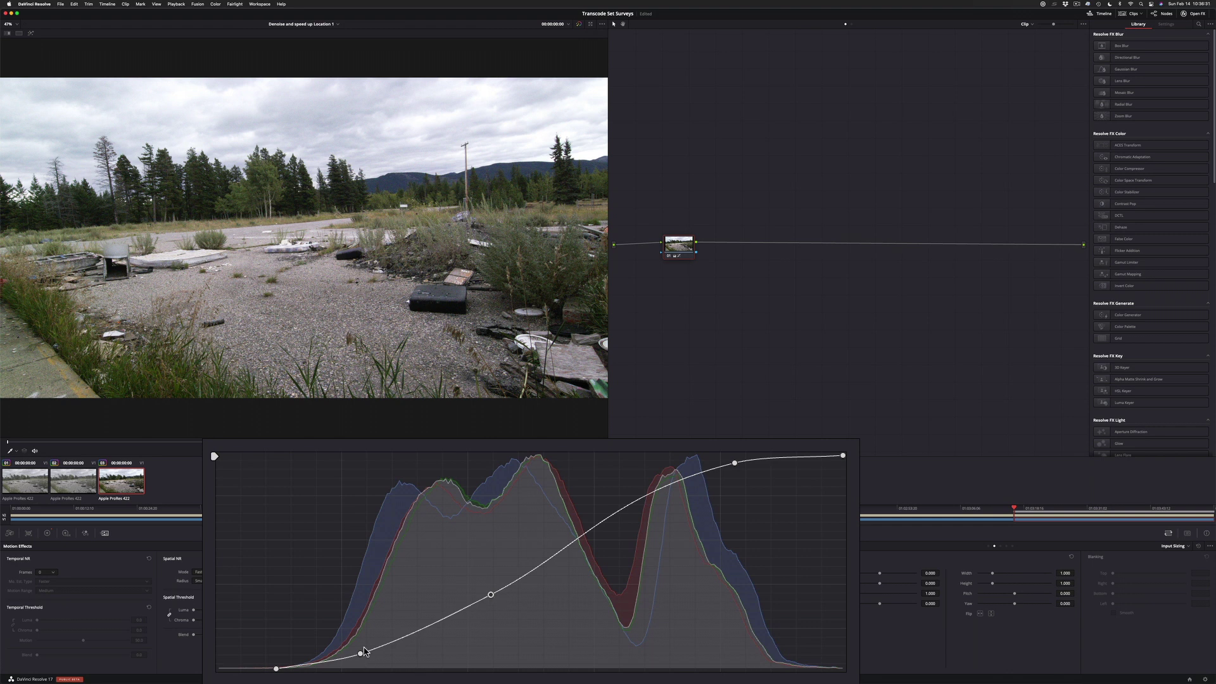
left_click_drag(361, 651, 359, 648)
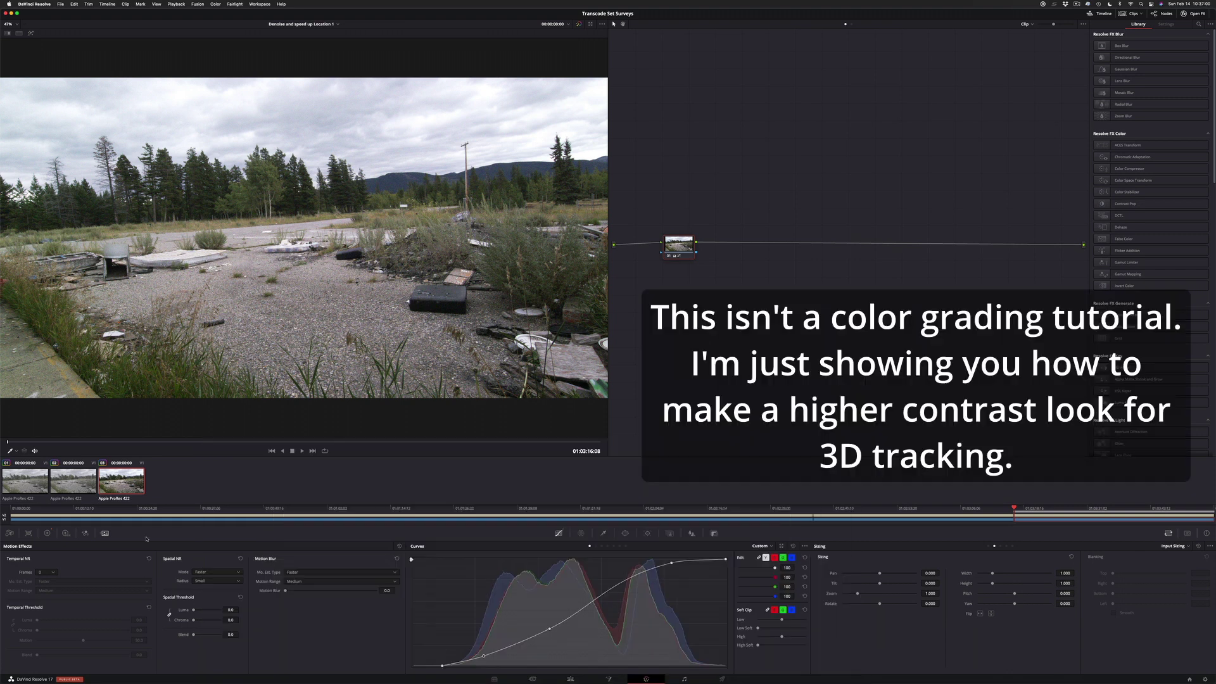
- Show the primary colour wheels and play the clip to review the grade
left_click(48, 533)
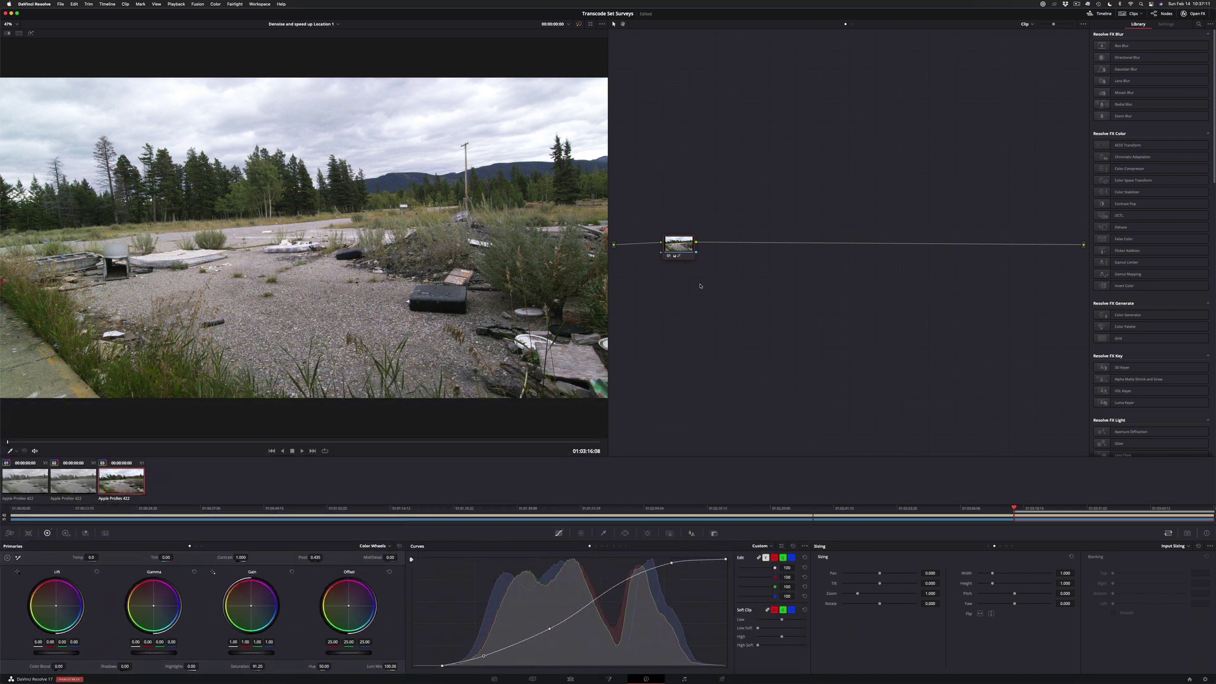
key("space")
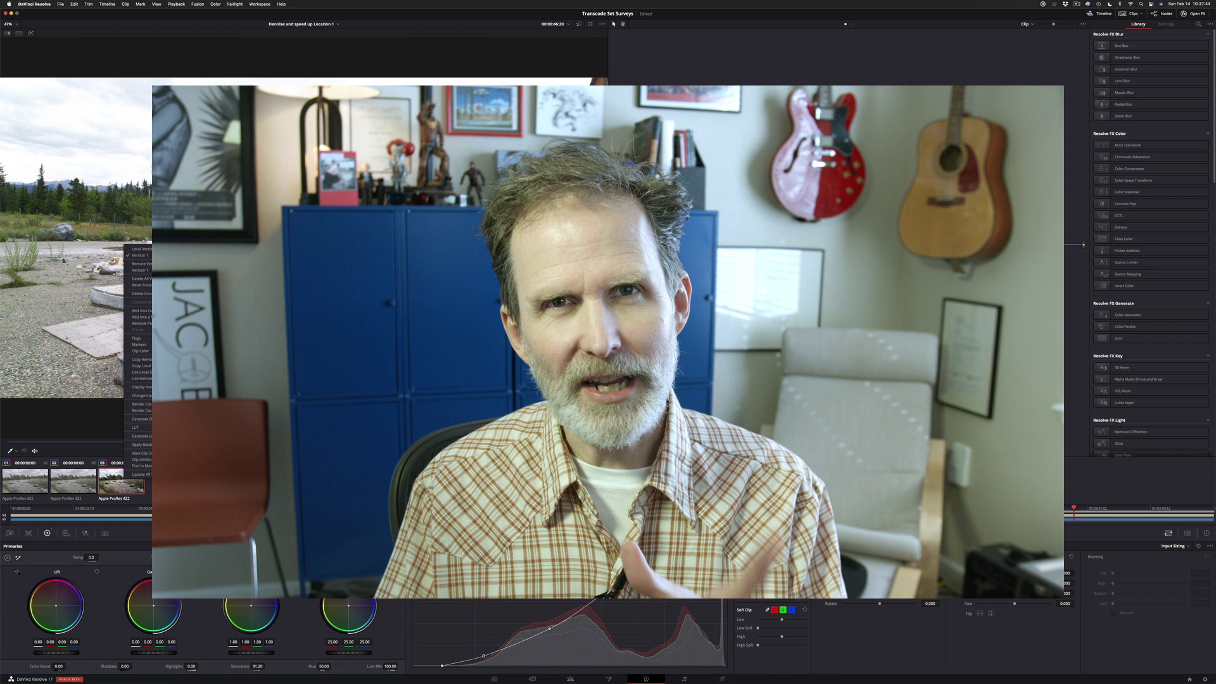
key("Escape")
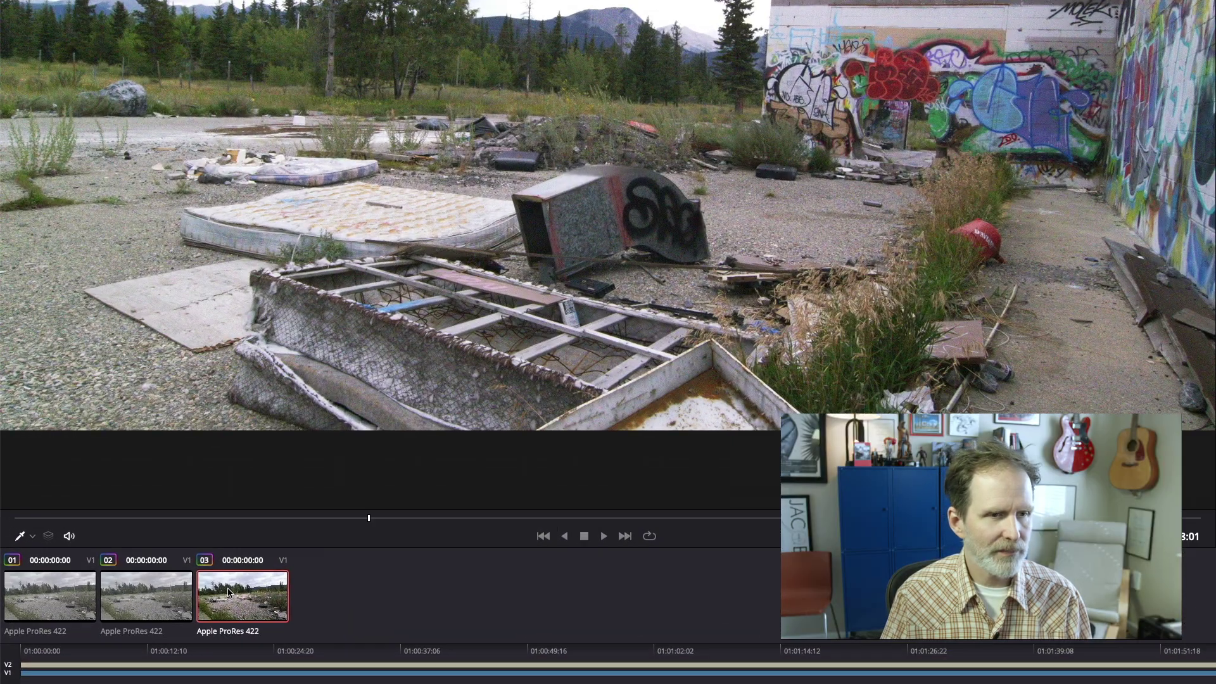
- Generate a 17-point cube LUT from clip 03 and navigate to Set Survey/_common/Project Files/LUTs
right_click(156, 520)
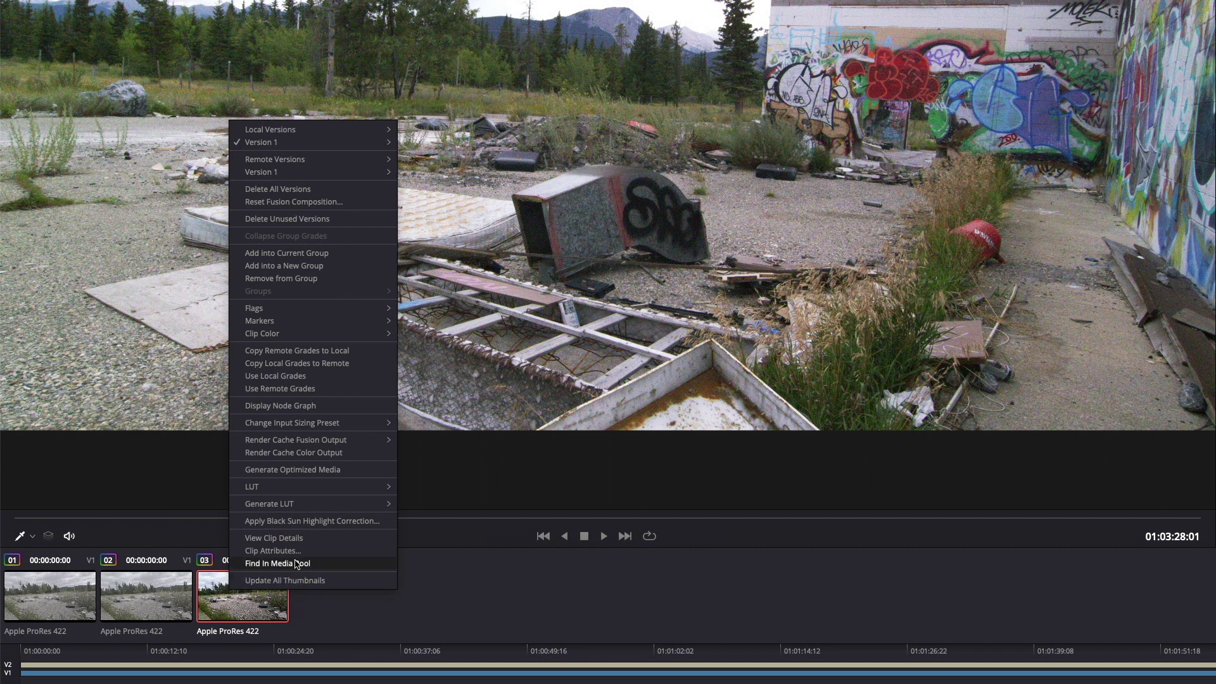
mouse_move(300, 507)
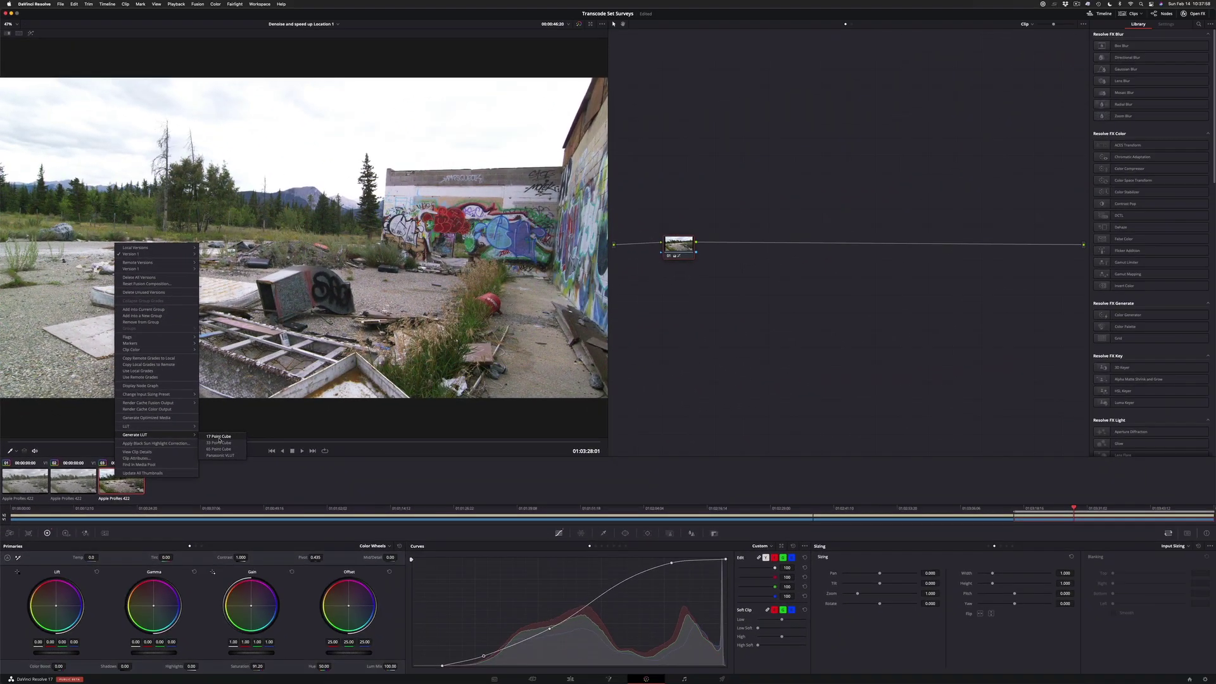
left_click(220, 440)
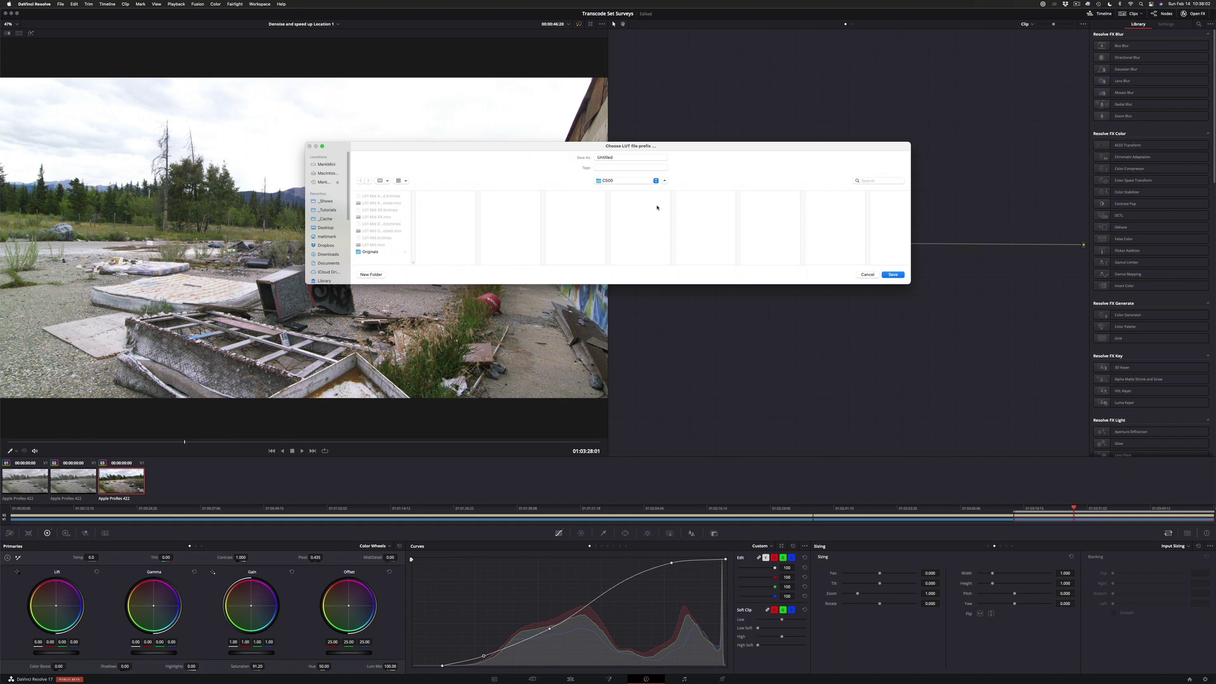
left_click(627, 181)
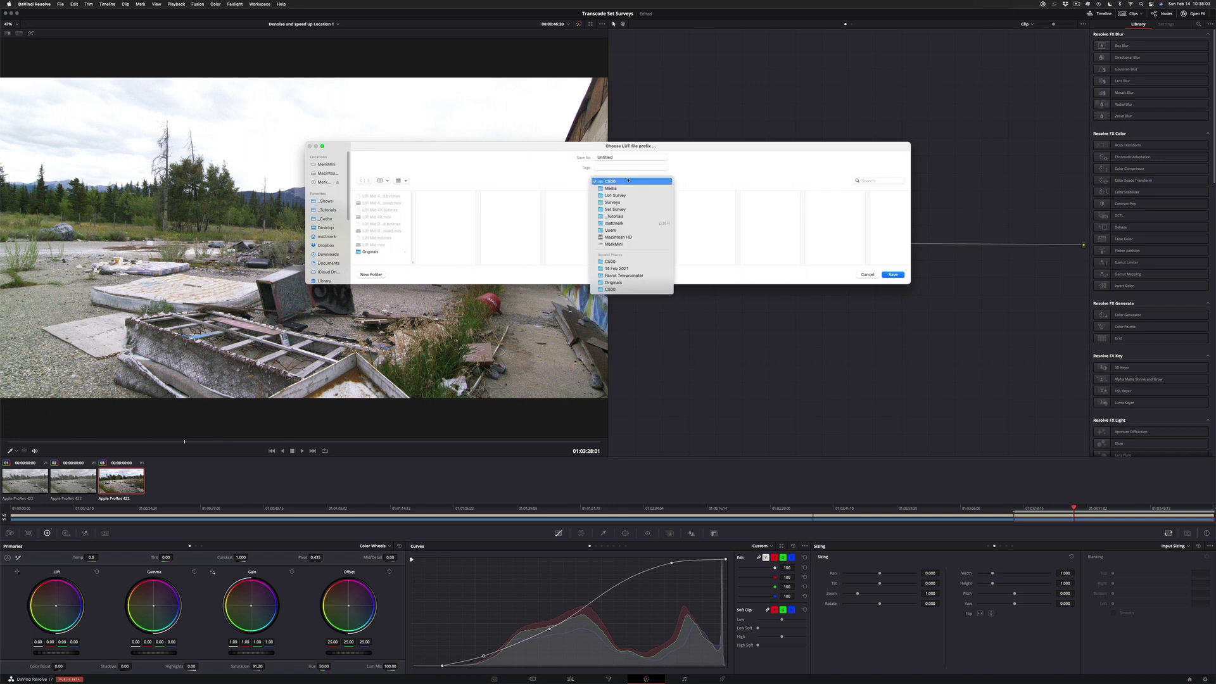
left_click(620, 209)
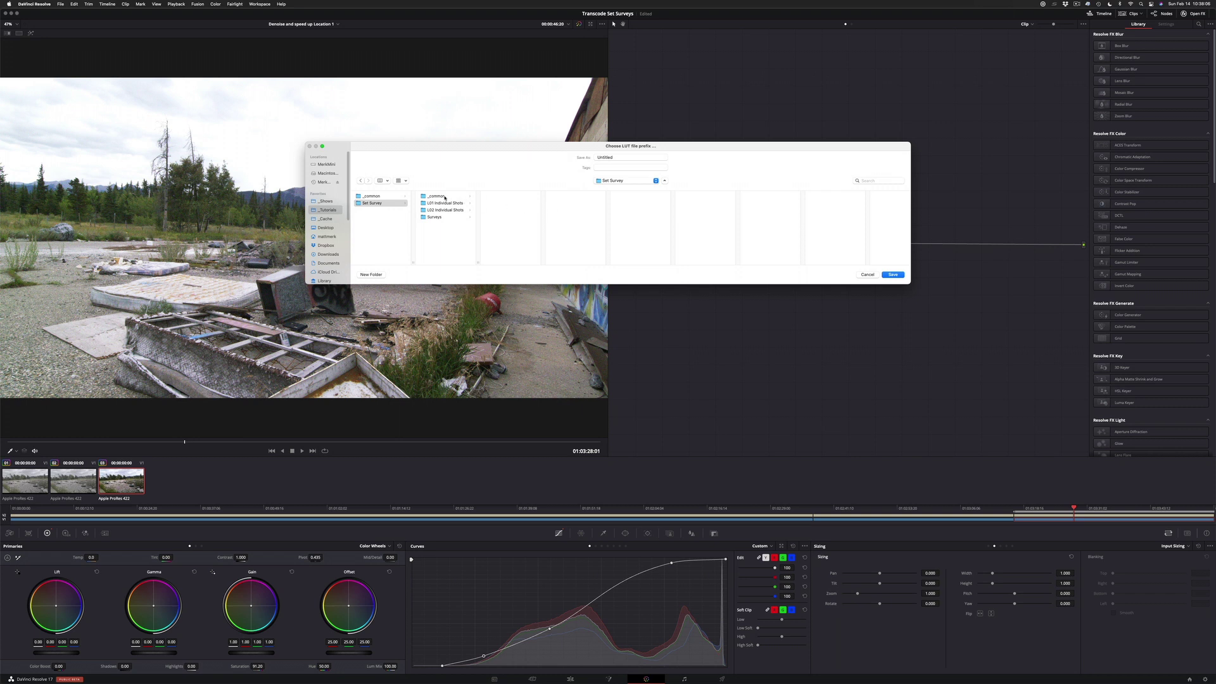
left_click(446, 196)
left_click(509, 204)
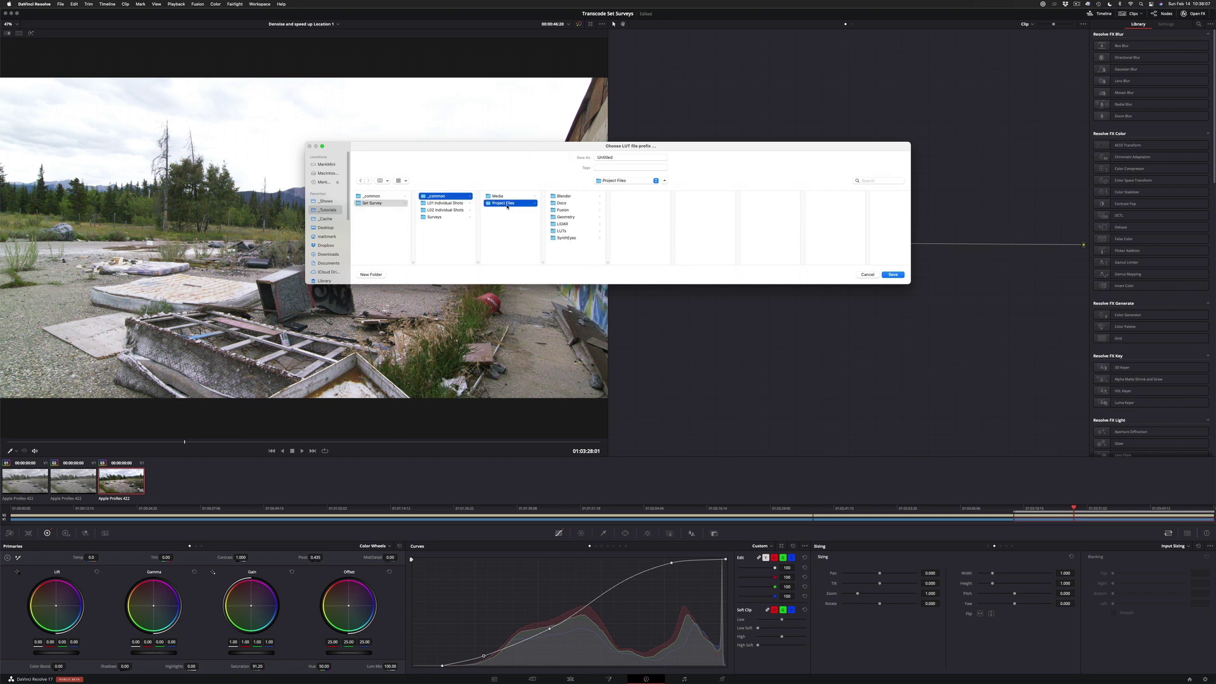
left_click(565, 231)
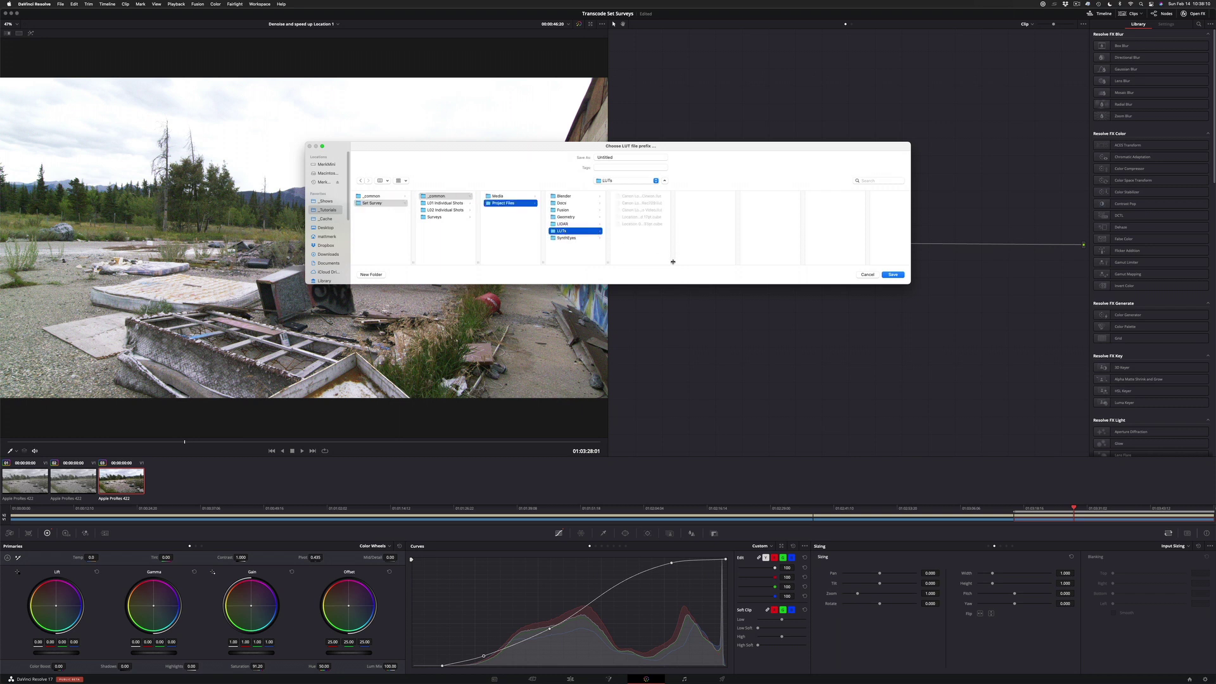
- Save the LUT as Location 01 Survey Mid 17pt.cube, replacing the existing file
left_click_drag(672, 262, 726, 259)
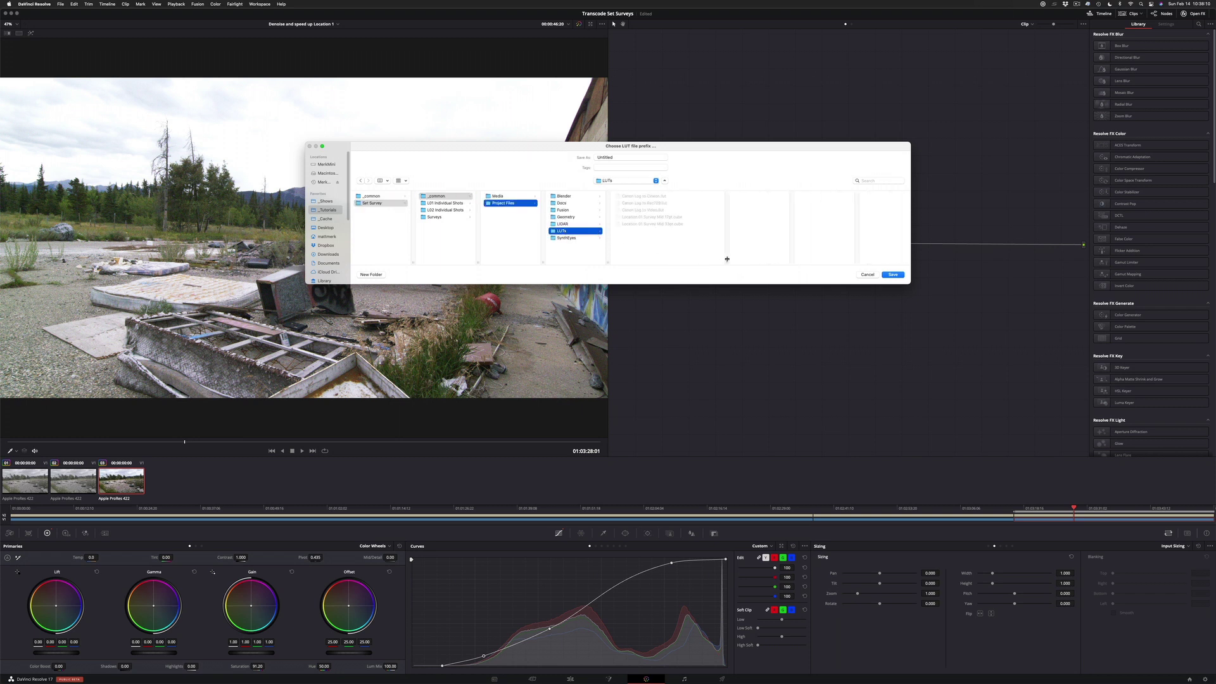
left_click(653, 218)
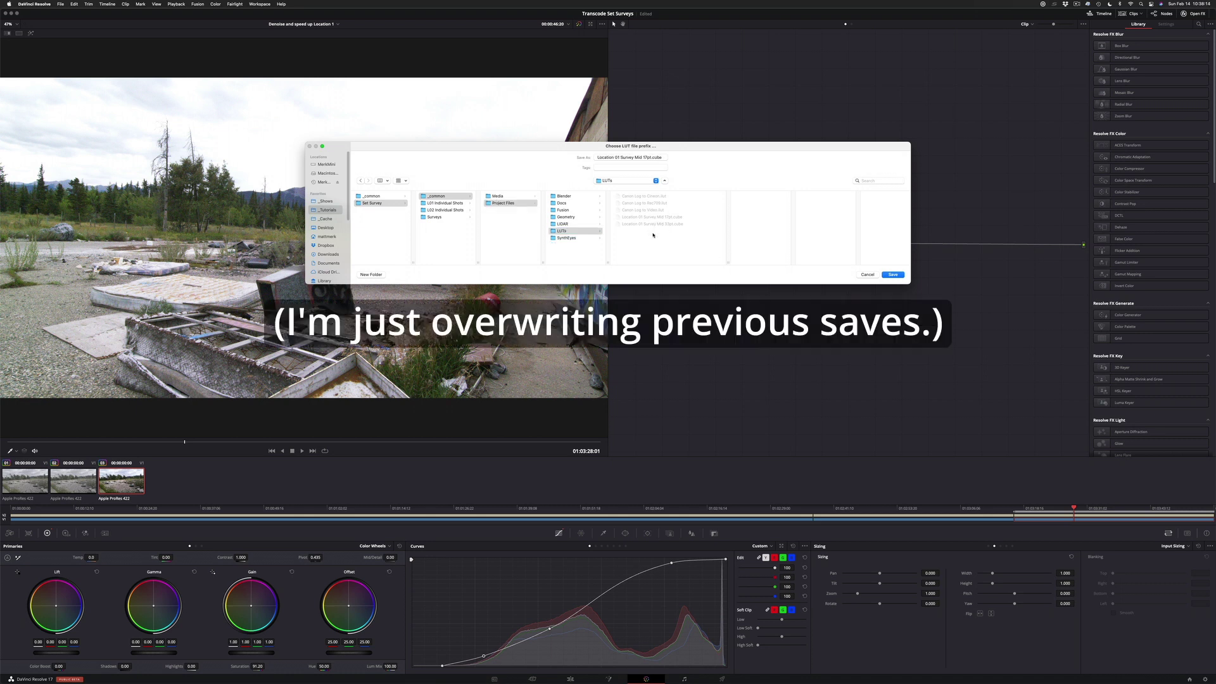
left_click(893, 275)
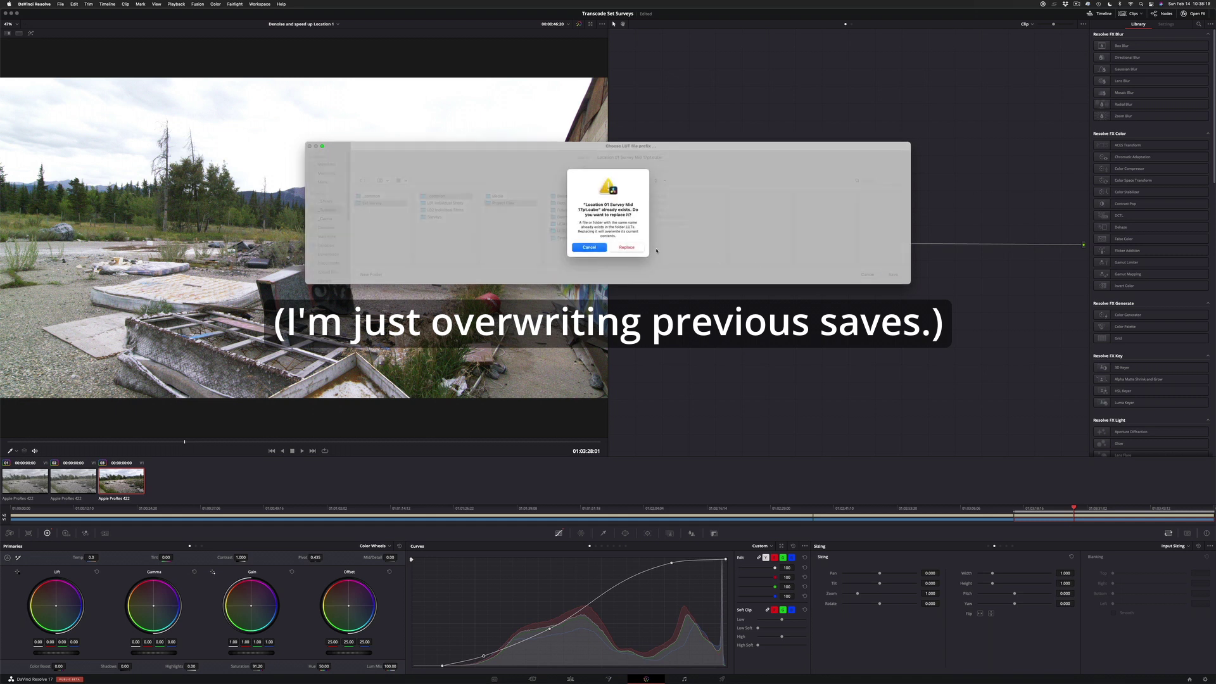
left_click(628, 248)
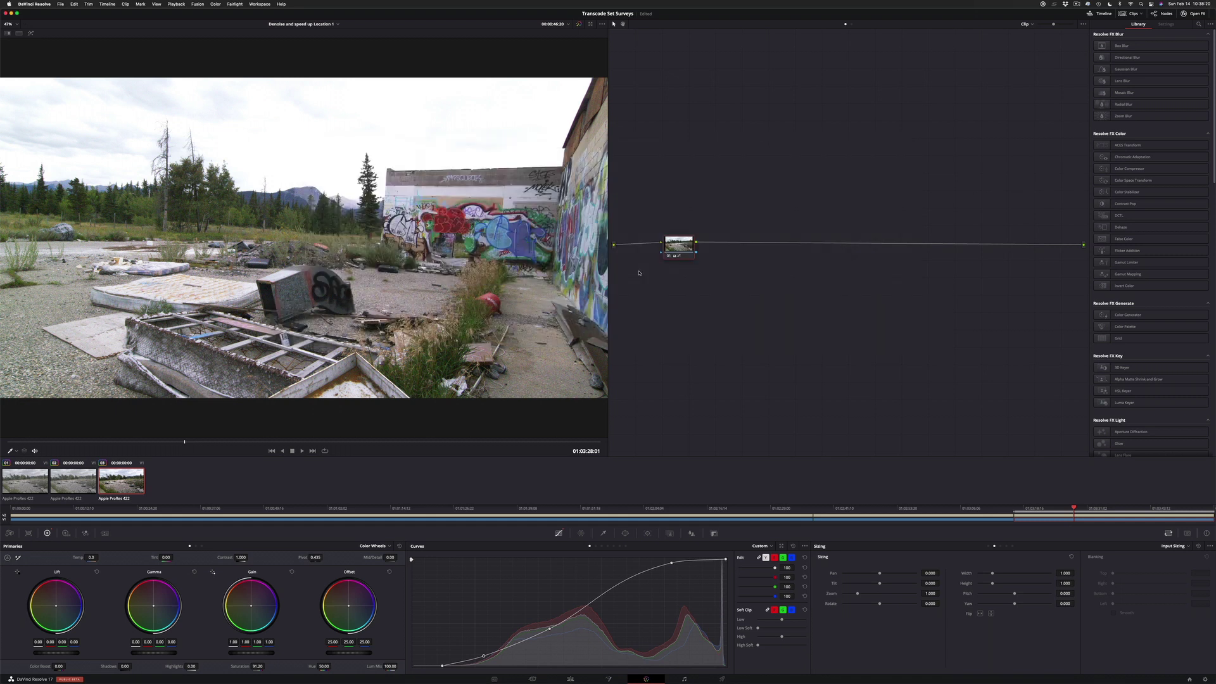
- Generate a 33-point cube LUT from clip 03, overwriting Location 01 Survey Mid 33pt.cube
right_click(117, 480)
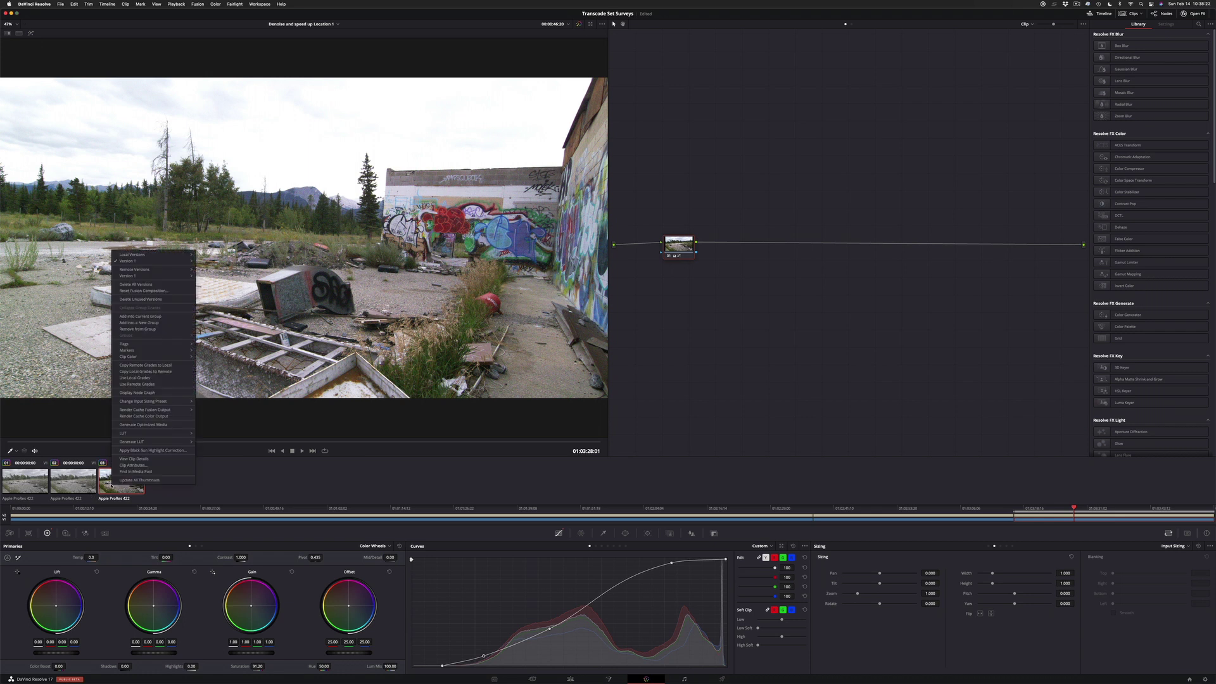
mouse_move(155, 441)
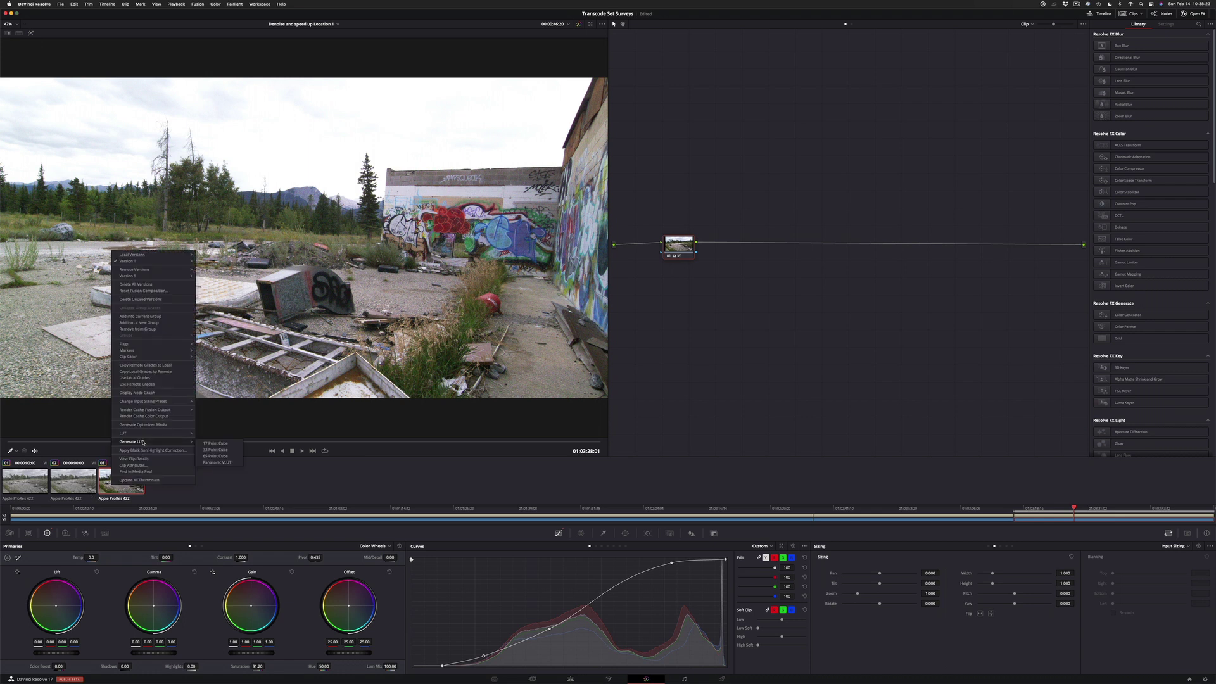
left_click(228, 450)
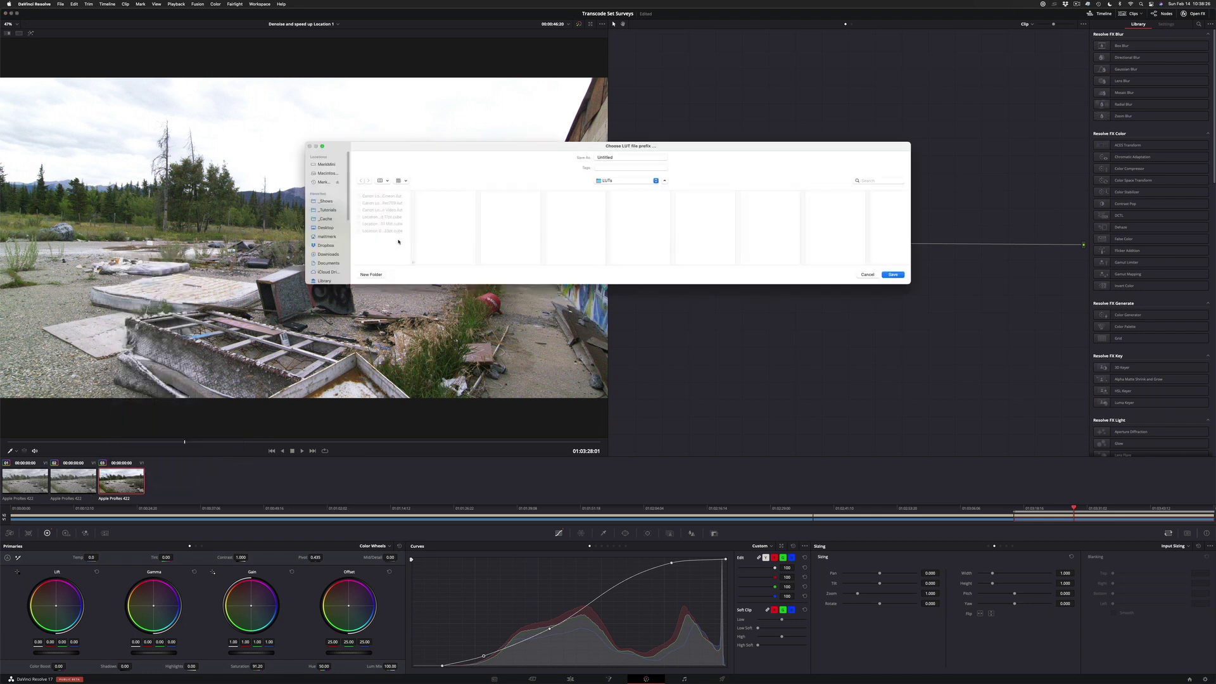
left_click_drag(413, 262, 477, 264)
left_click(412, 233)
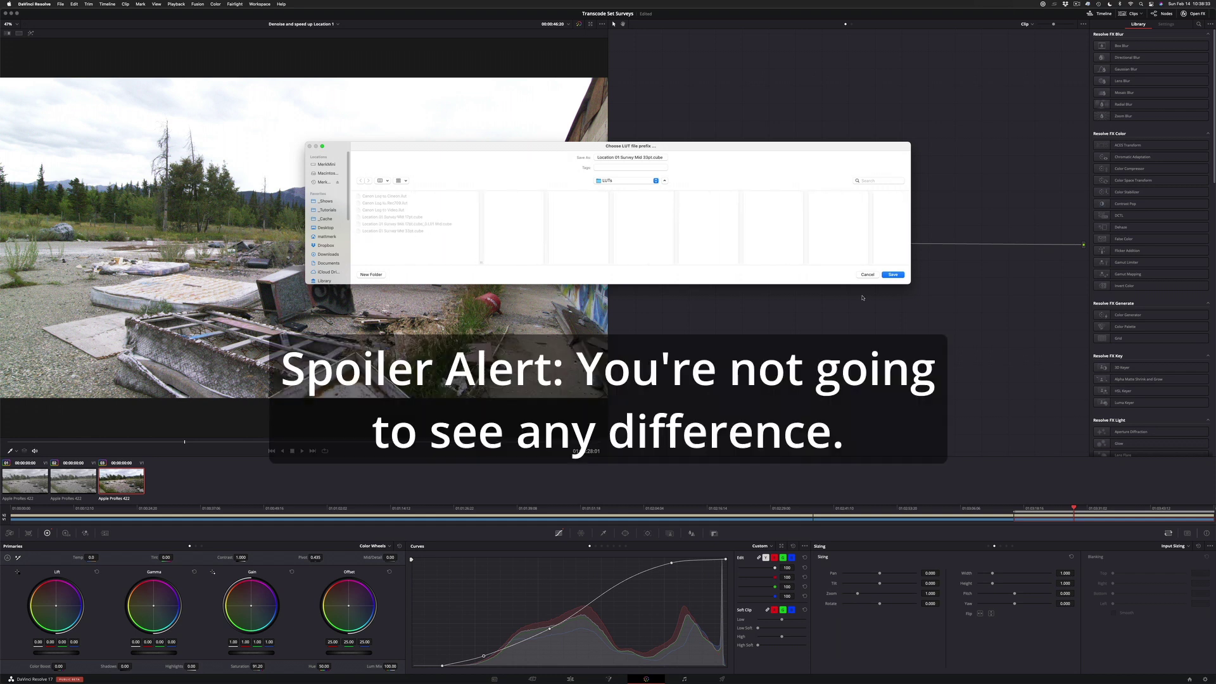
left_click(893, 275)
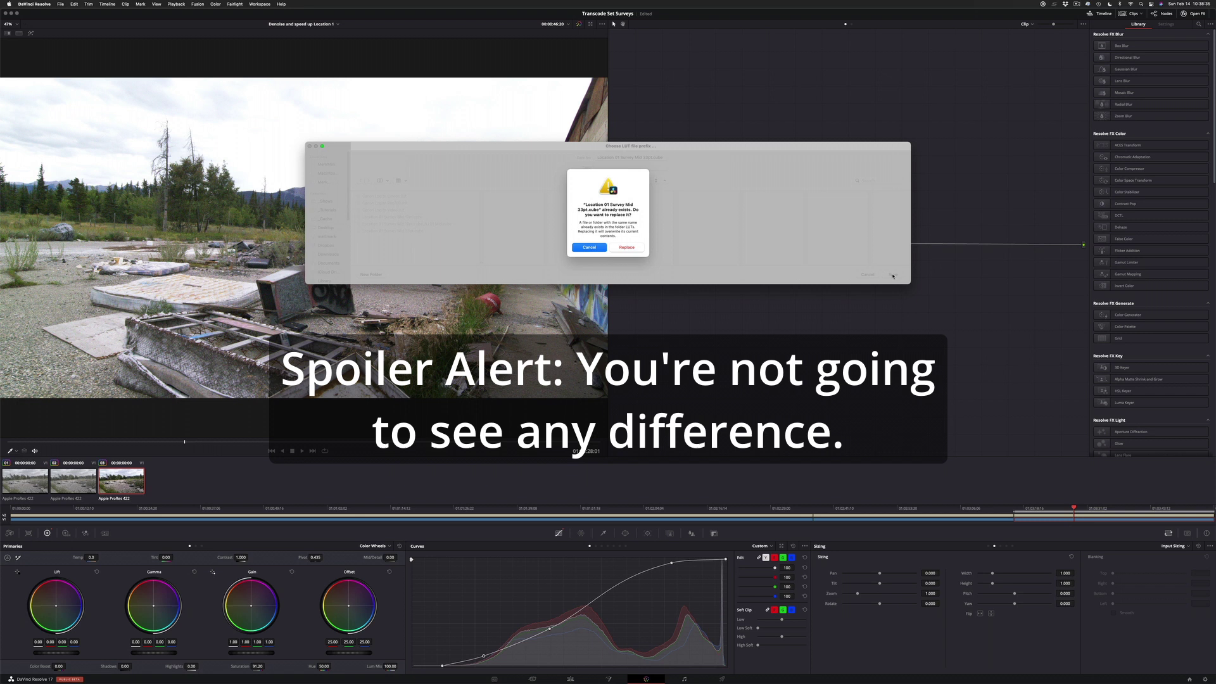
left_click(637, 250)
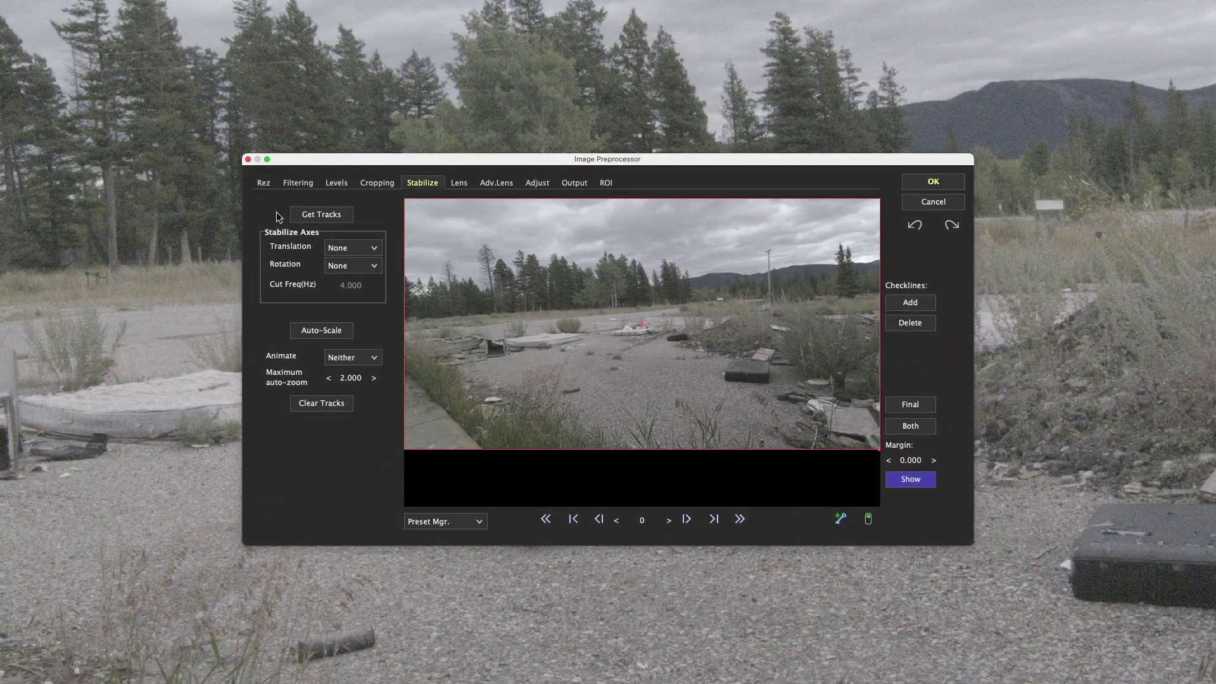
- On the Levels tab, load Location 01 Survey Mid 17pt.cube as the 3-D colour map
left_click(336, 183)
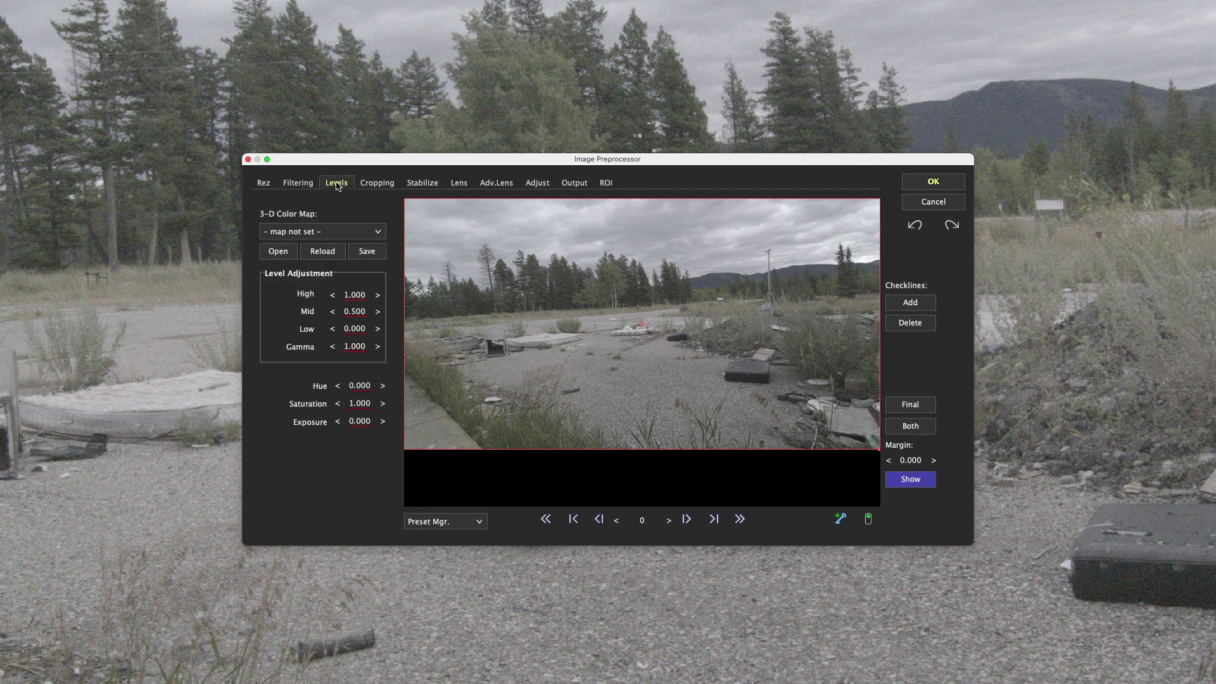
left_click(382, 238)
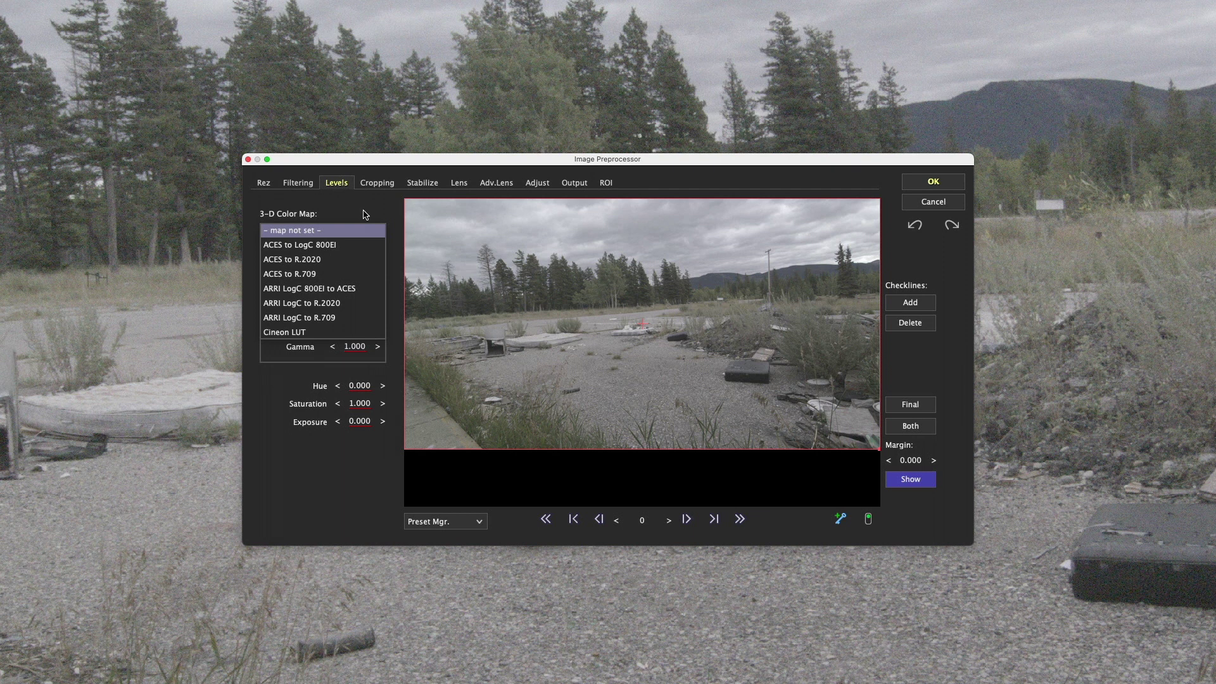
left_click(364, 212)
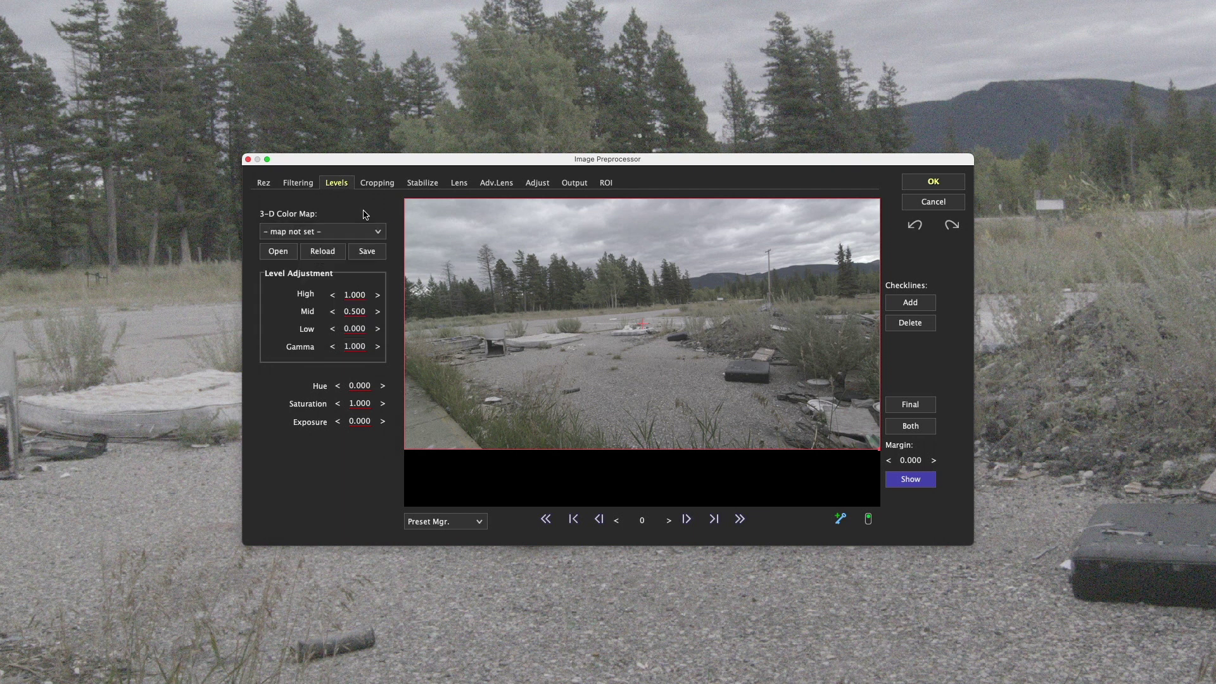
left_click(279, 251)
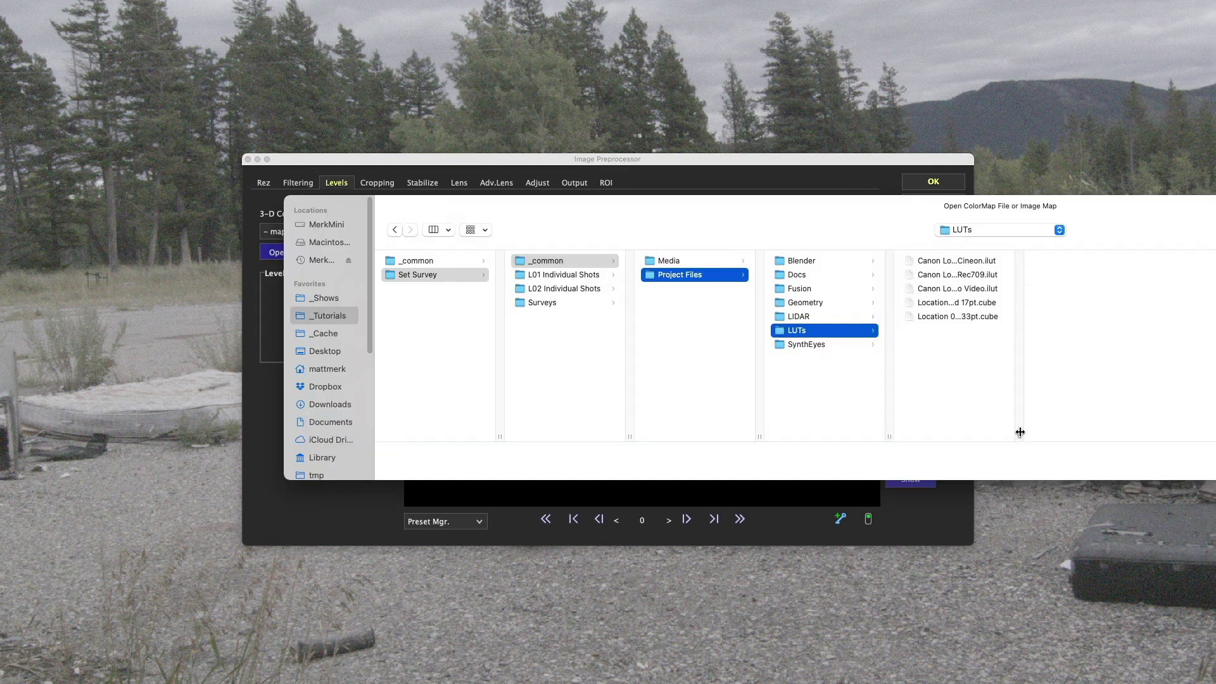
left_click(1017, 303)
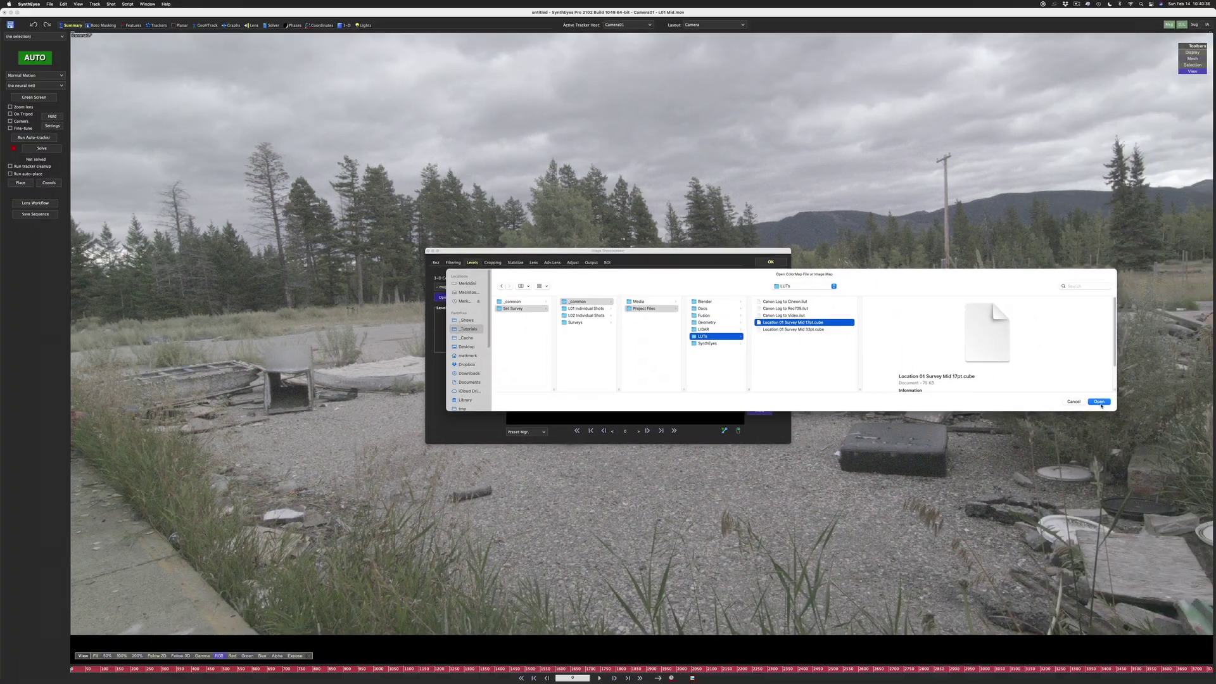
left_click(1100, 402)
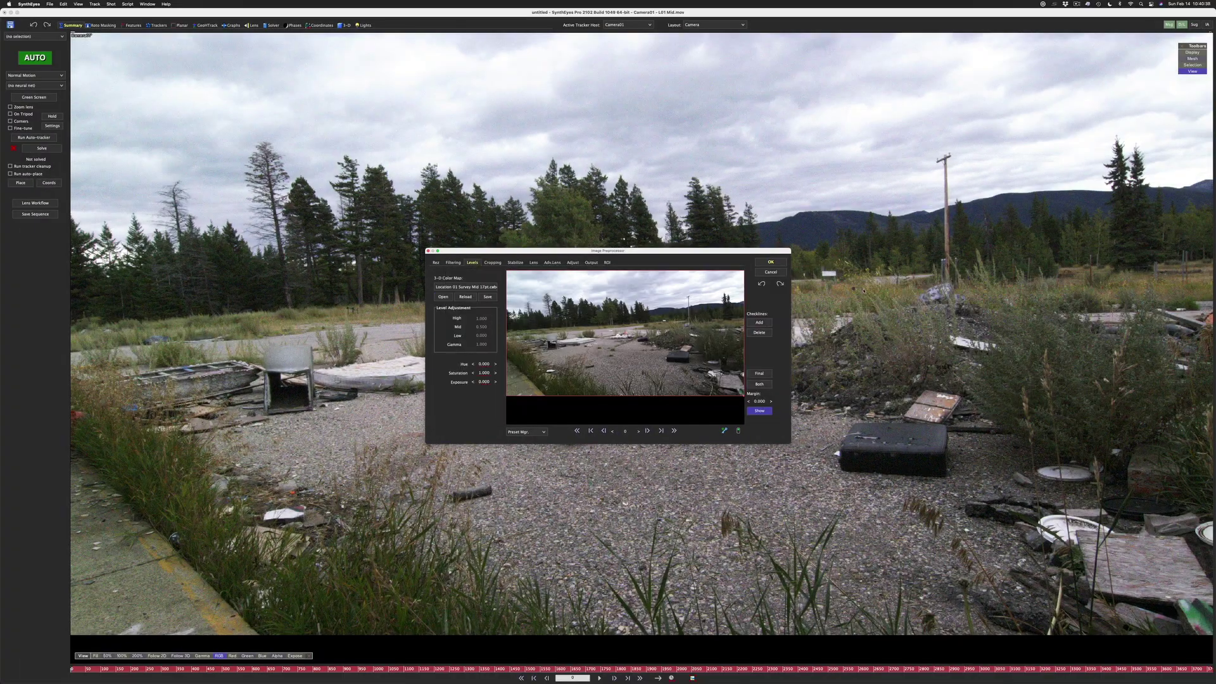
- Apply the preprocessor settings, jump ahead, and play the footage toward the graffiti building
left_click(770, 262)
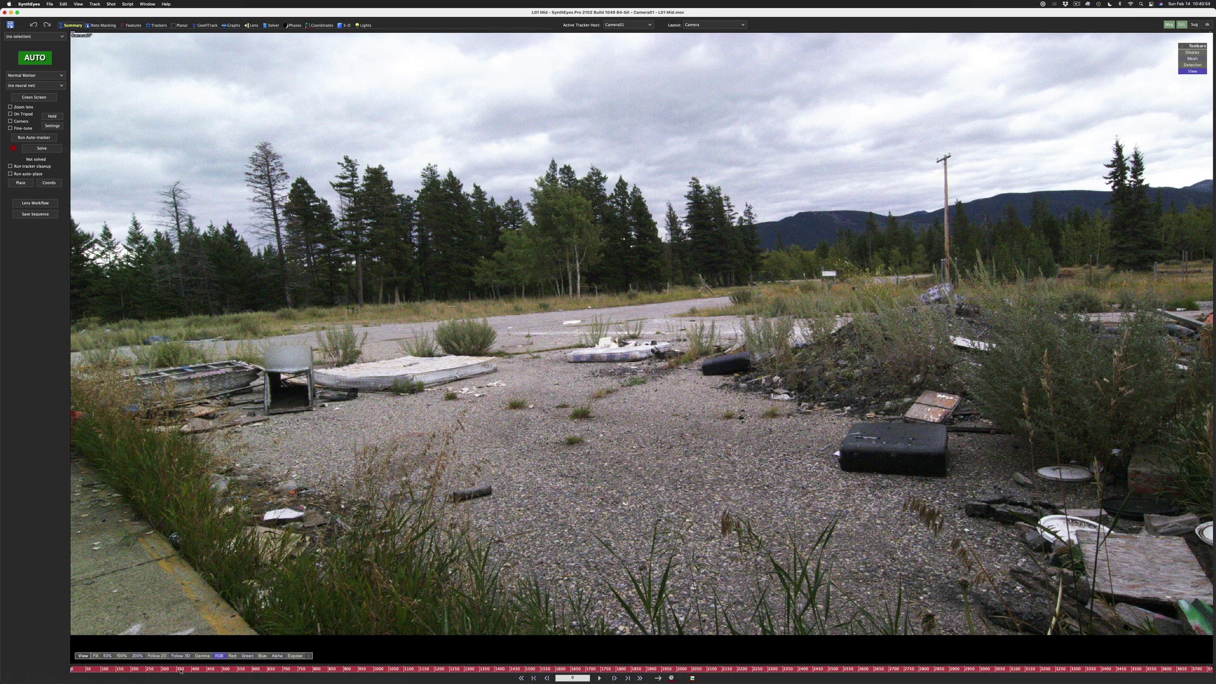
left_click_drag(181, 670, 443, 683)
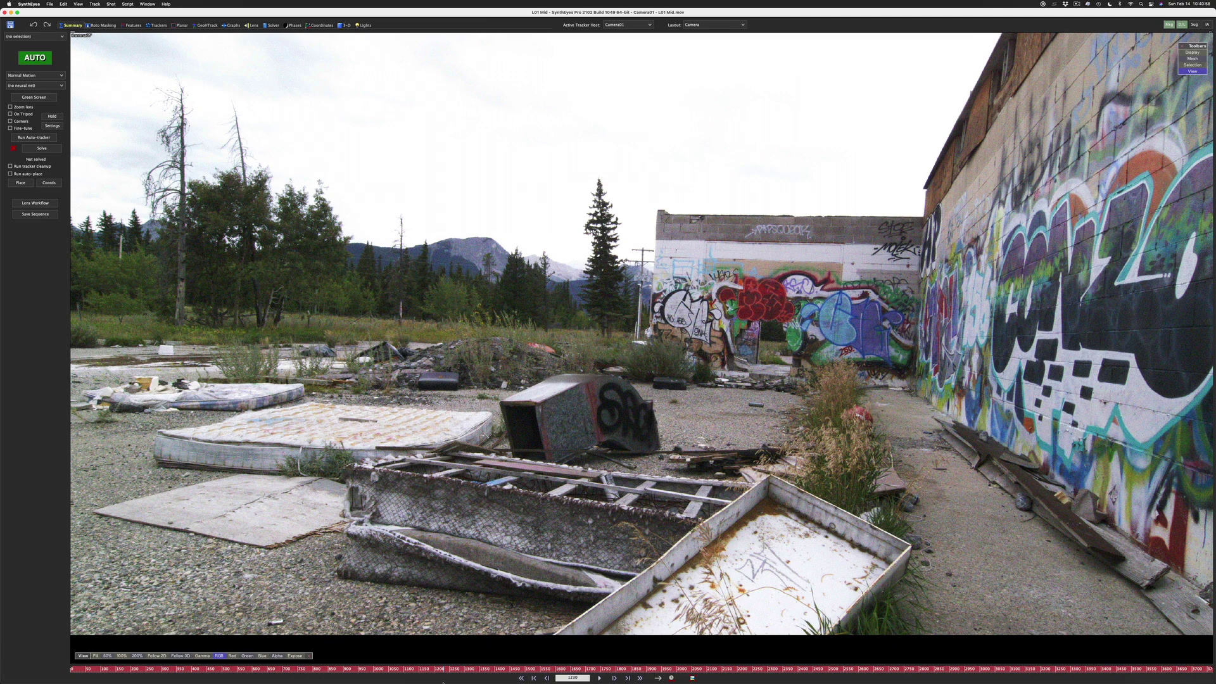
key("space")
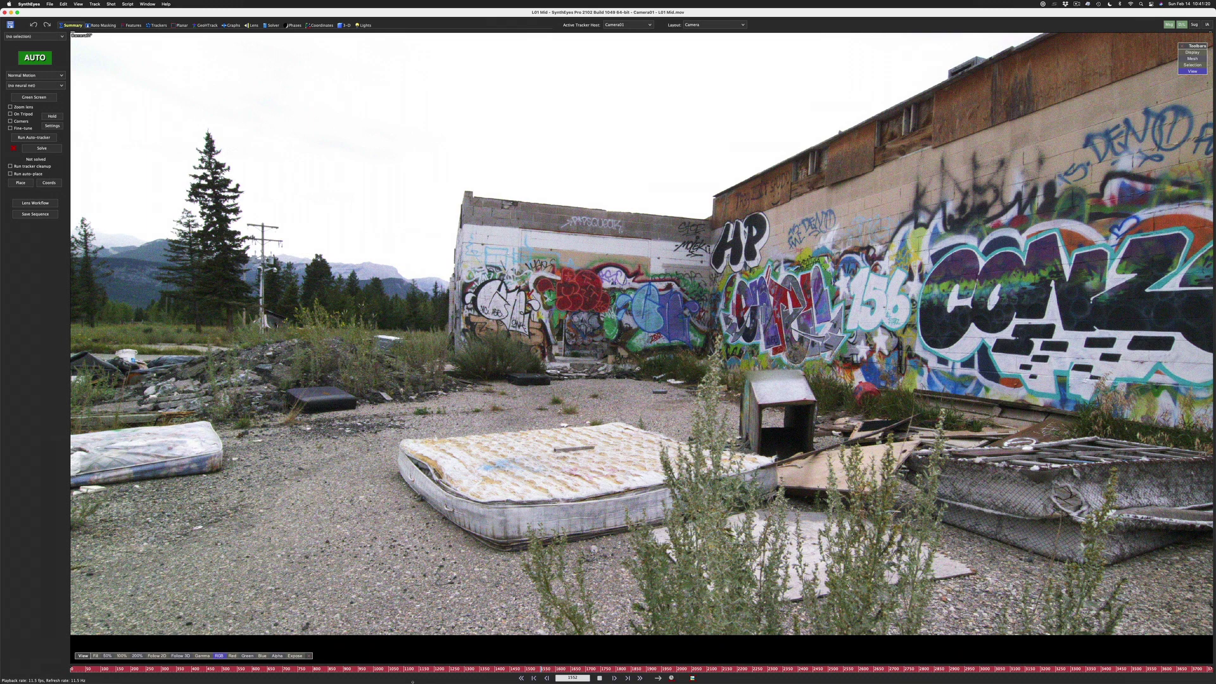
key("space")
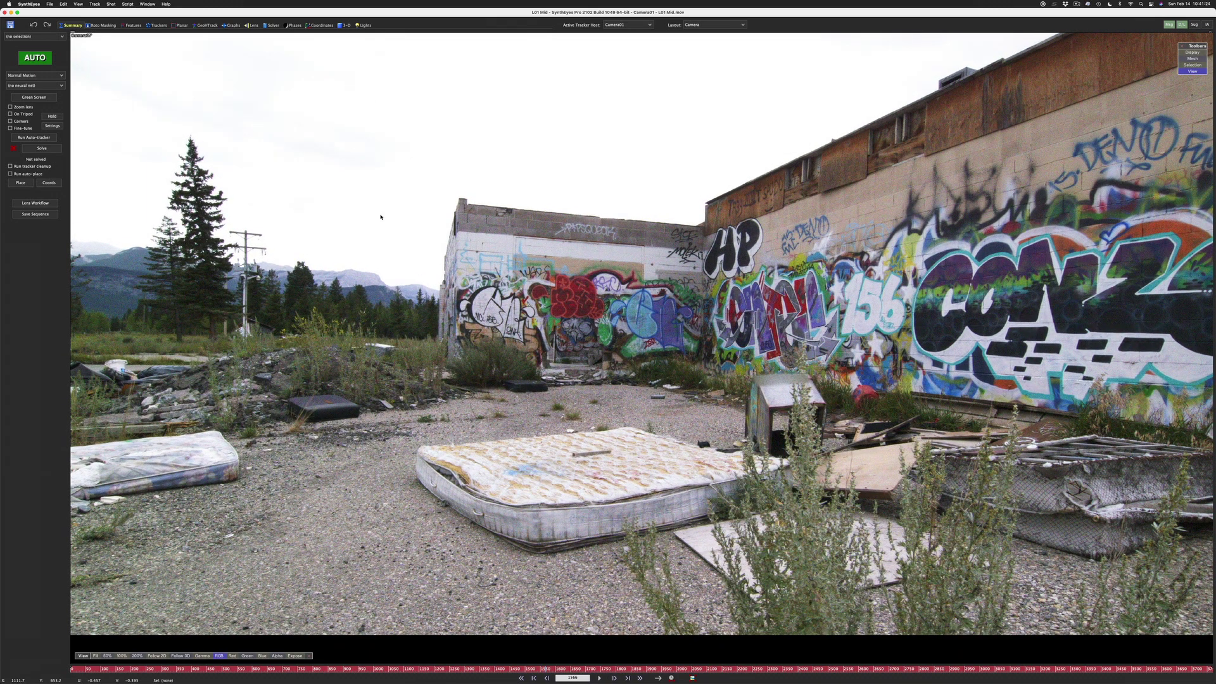
- Reopen the Image Preprocessor and apply Location 01 Survey Mid 33pt.cube as the 3-D colour map
key("p")
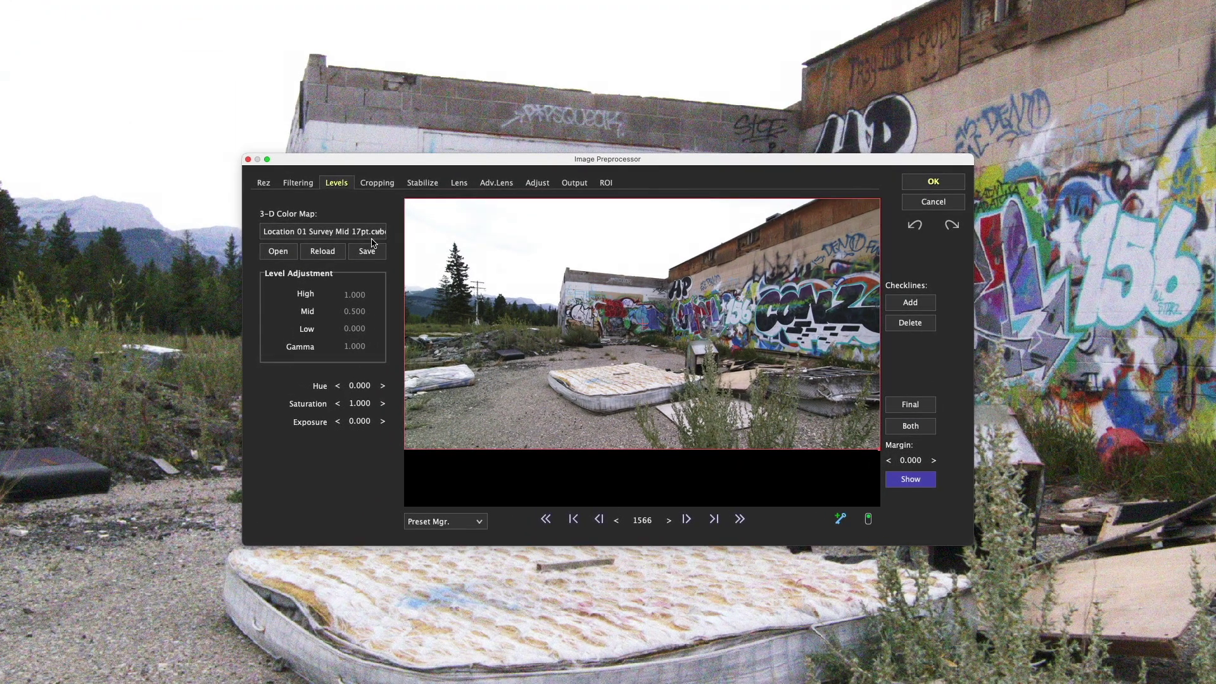
left_click(278, 251)
left_click(1215, 316)
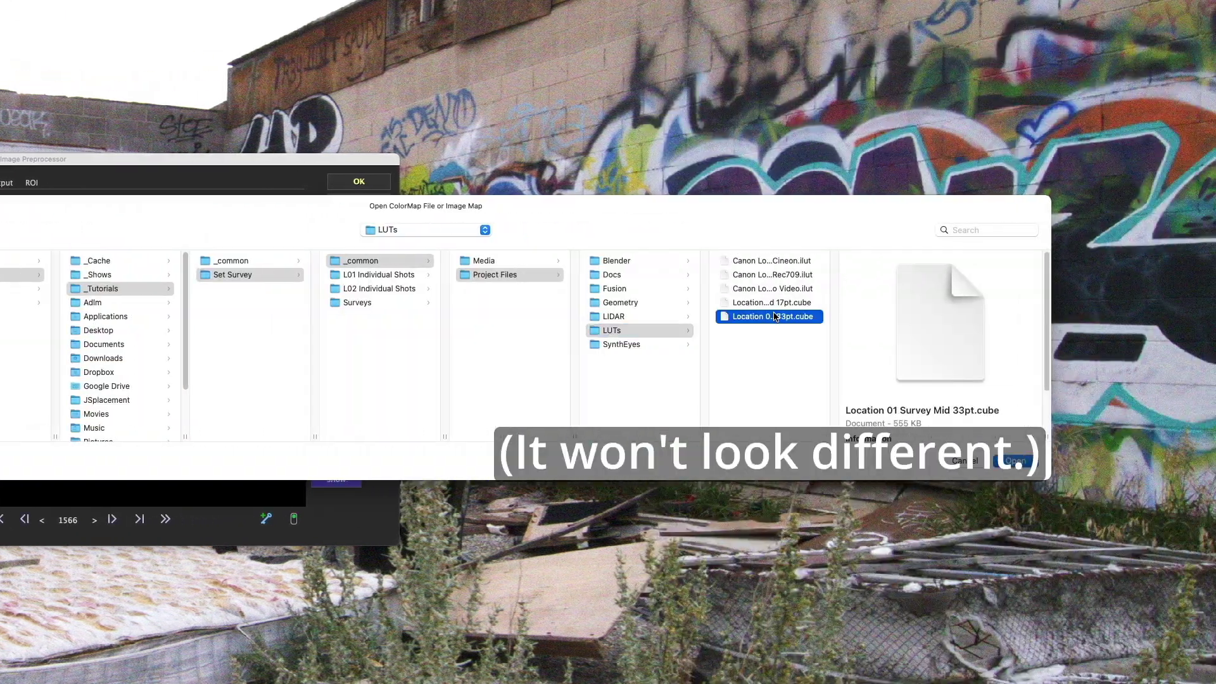
left_click(1016, 461)
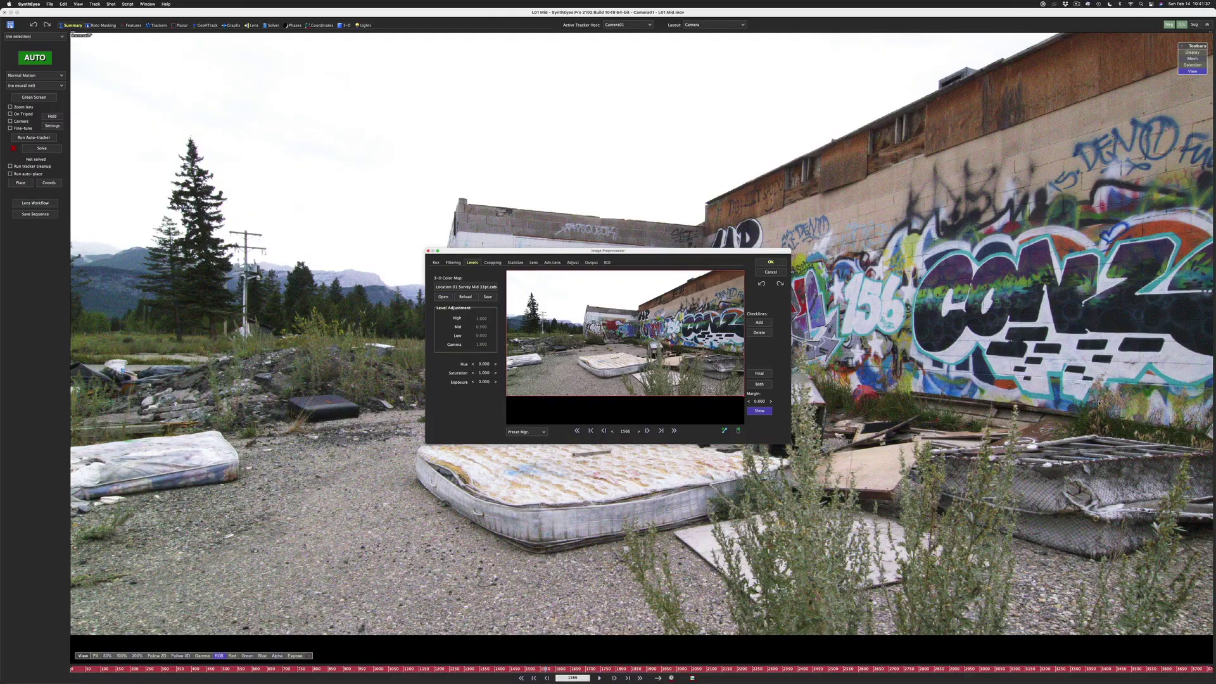
left_click(772, 263)
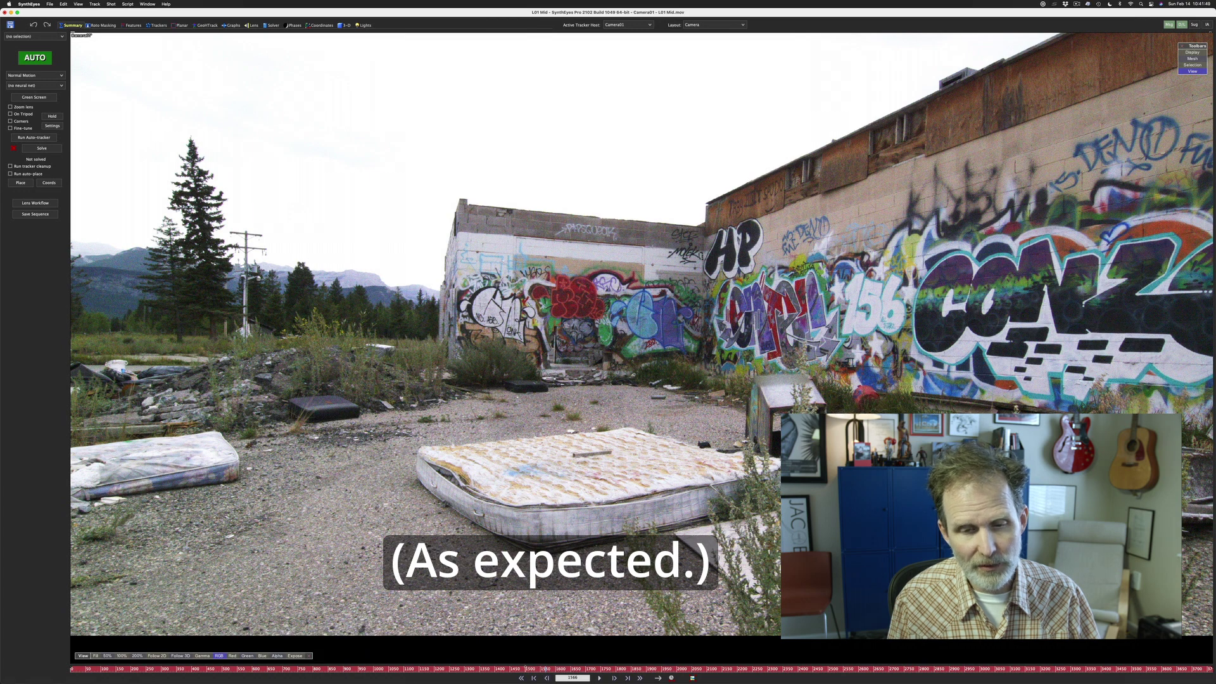
left_click_drag(546, 669, 490, 660)
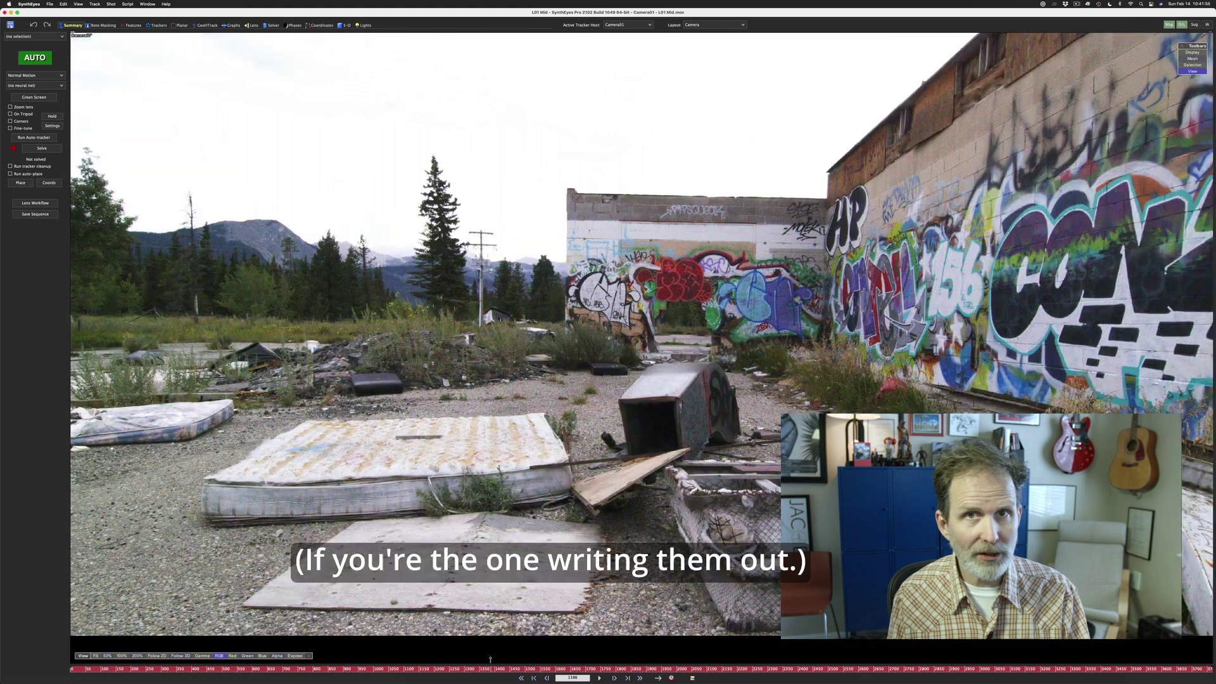